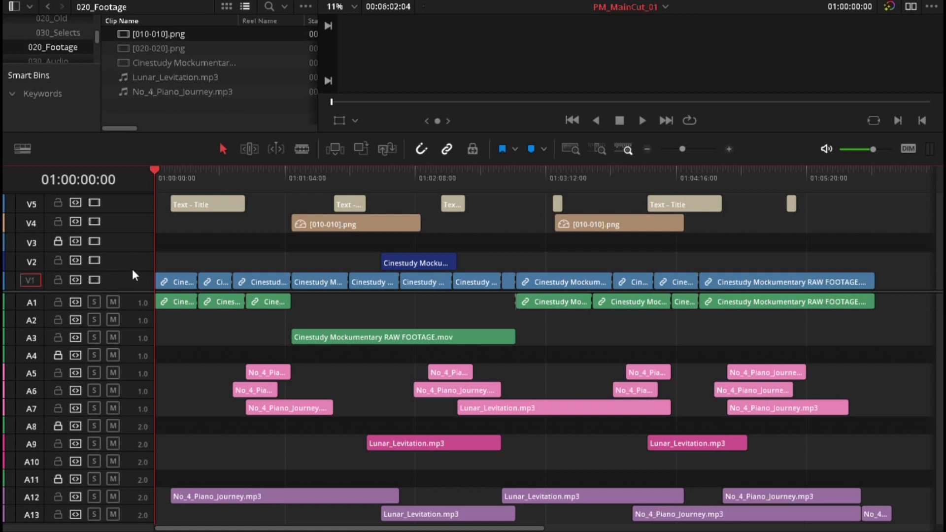
mouse_move(144, 270)
left_mouse_down()
mouse_move(148, 252)
mouse_move(147, 281)
left_mouse_up()
mouse_move(147, 282)
left_mouse_down()
mouse_move(149, 254)
mouse_move(147, 281)
left_mouse_up()
left_click_drag(142, 213, 147, 235)
mouse_move(145, 346)
left_mouse_down()
mouse_move(148, 379)
mouse_move(156, 328)
mouse_move(152, 365)
mouse_move(148, 332)
mouse_move(149, 379)
mouse_move(148, 345)
left_mouse_up()
scroll(161, 380, "right", 1)
scroll(161, 379, "left", 1)
mouse_move(147, 471)
left_mouse_down()
mouse_move(148, 487)
mouse_move(157, 458)
left_mouse_up()
left_click_drag(149, 369, 153, 348)
- Look at the audio track's header options and briefly show the timeline tabs from the timeline view options
right_click(146, 359)
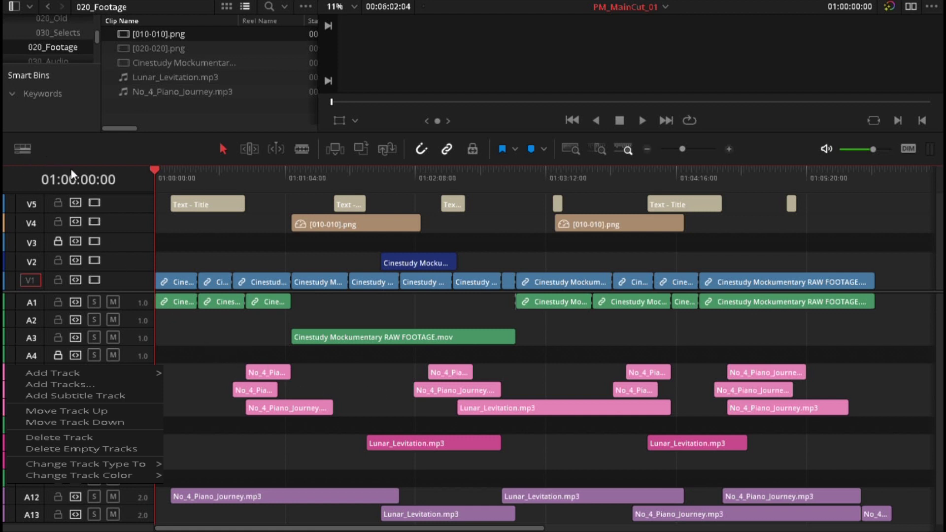
left_click(22, 148)
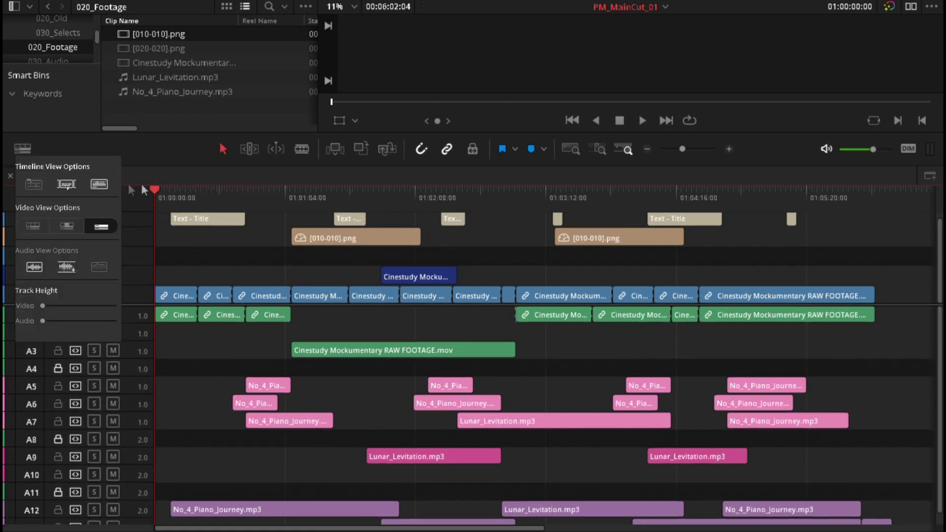
left_click(207, 174)
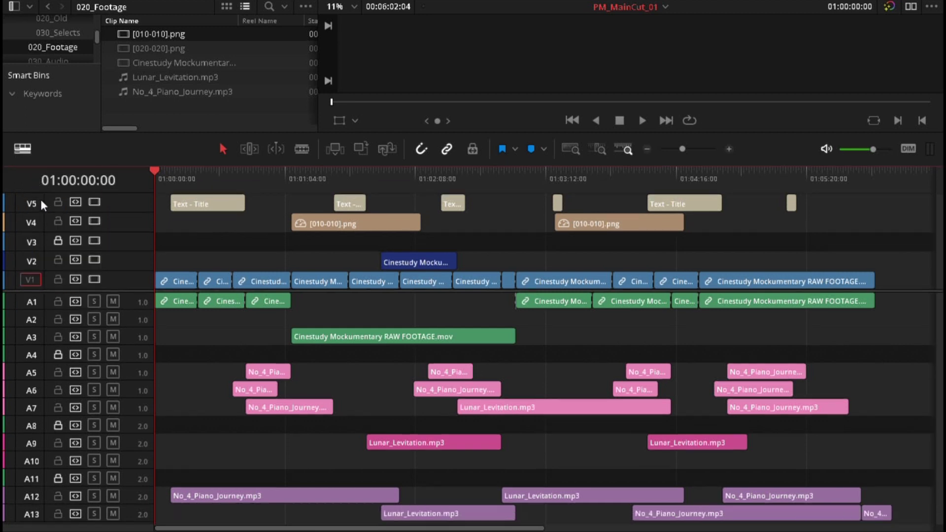
- Enlarge audio track A7 to show its waveforms, shrink it back to minimum height, and close the timeline view options
left_click(22, 148)
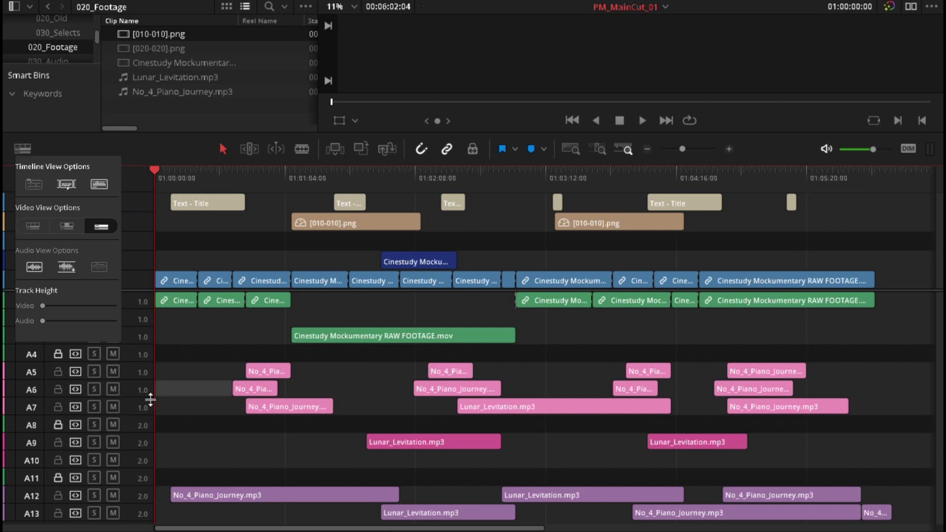
left_click_drag(149, 398, 151, 441)
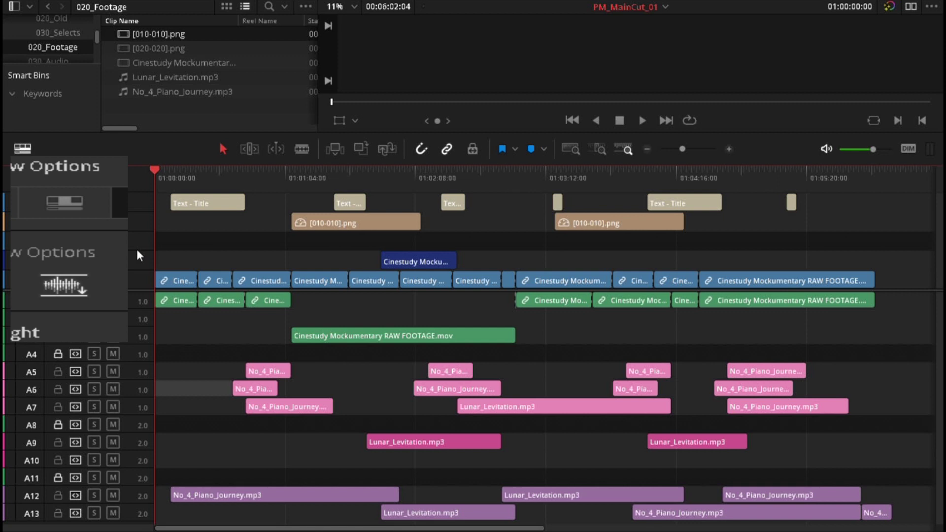
left_click_drag(153, 416, 157, 438)
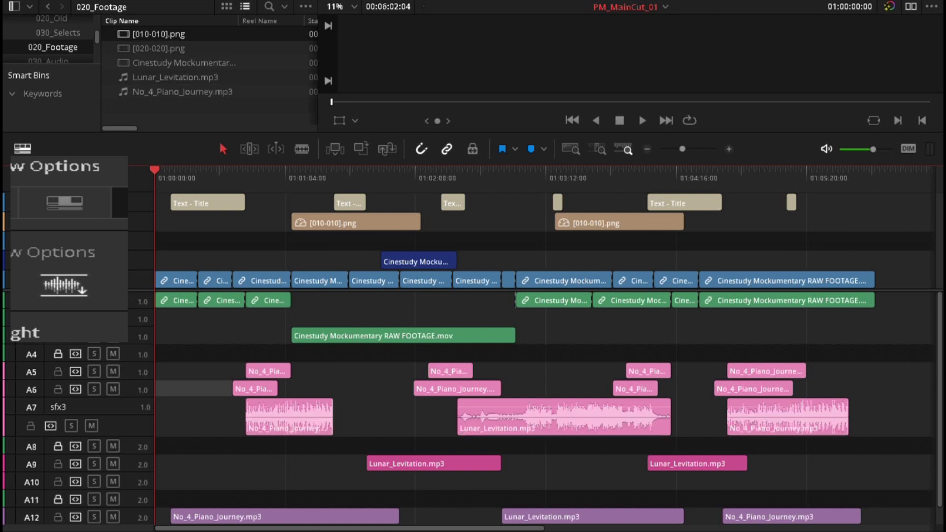
scroll(132, 363, "down", 3)
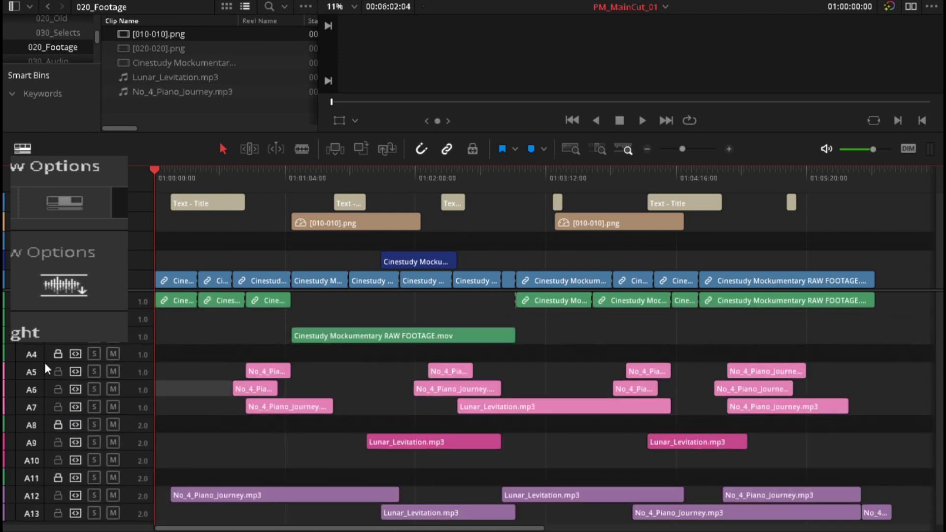
left_click(184, 367)
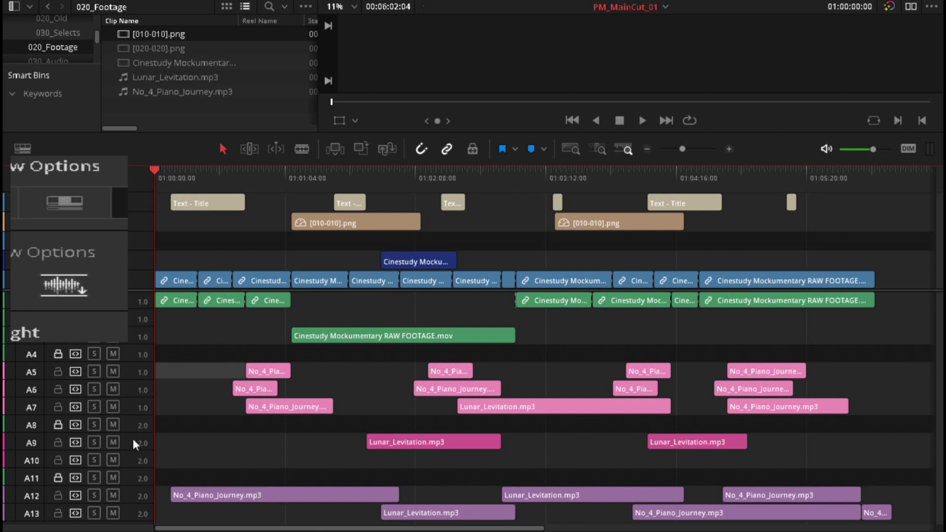
mouse_move(141, 451)
left_mouse_down()
mouse_move(142, 492)
mouse_move(142, 433)
left_mouse_up()
left_click(22, 149)
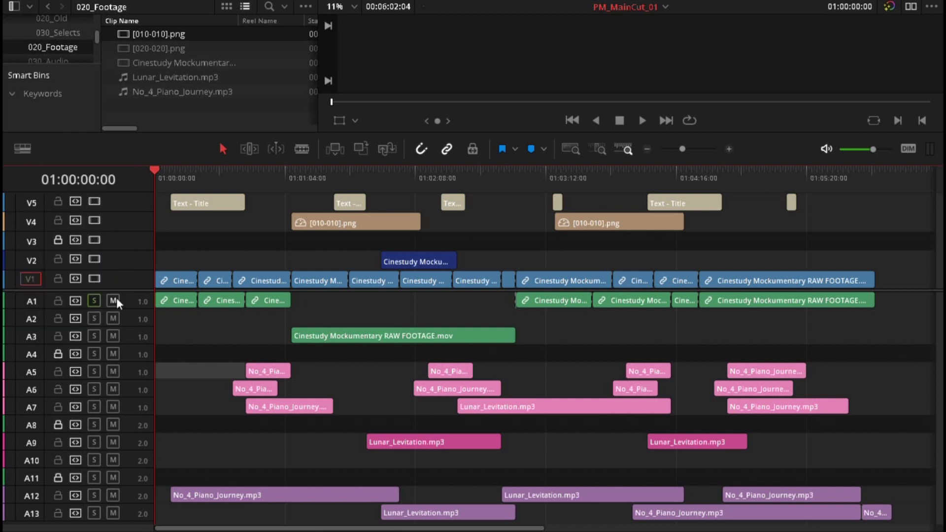
- Toggle solo and mute on audio track A1, mute all the other audio tracks, and restore every track
left_click(93, 300)
left_click(93, 300)
left_click(113, 300)
left_click(114, 300)
left_click(113, 300)
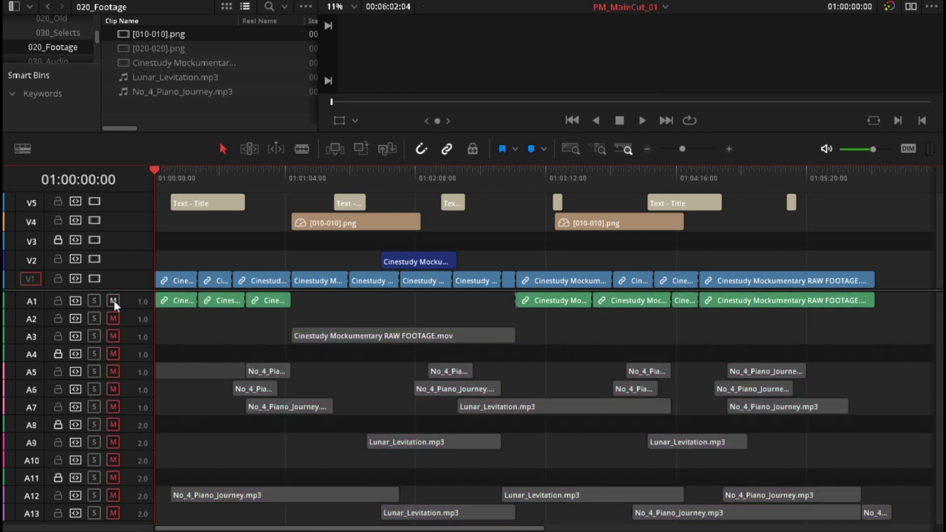
left_click(114, 300)
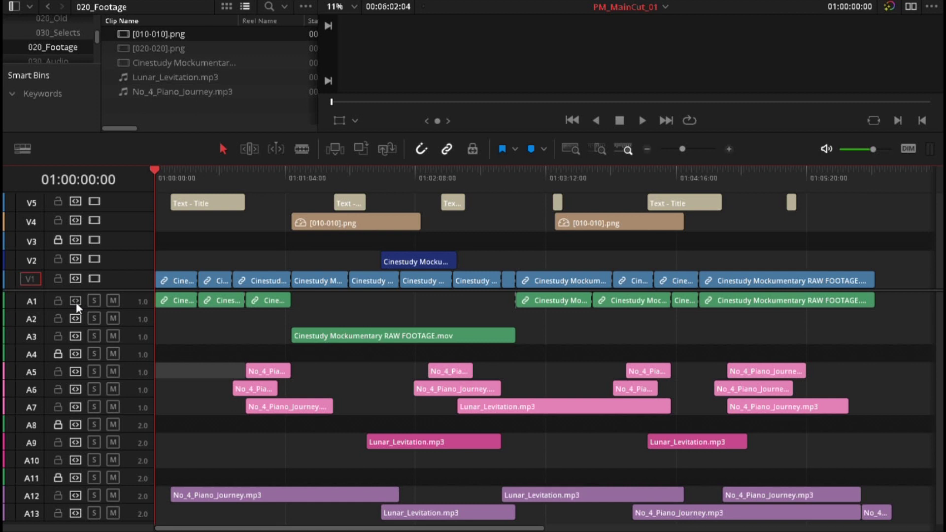
- Toggle the auto track selectors for all audio tracks and for A1 alone, and re-enable them on every track
left_click(76, 303, "ctrl")
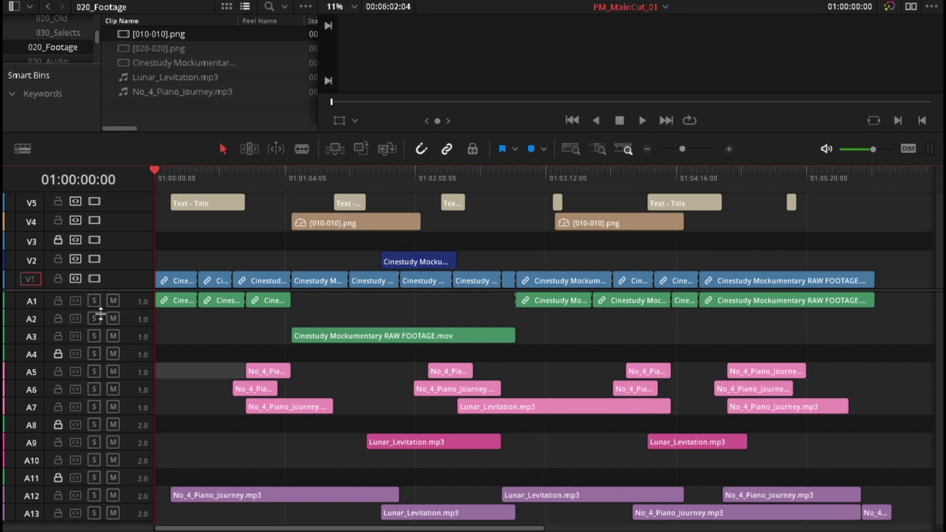
left_click(79, 301, "alt")
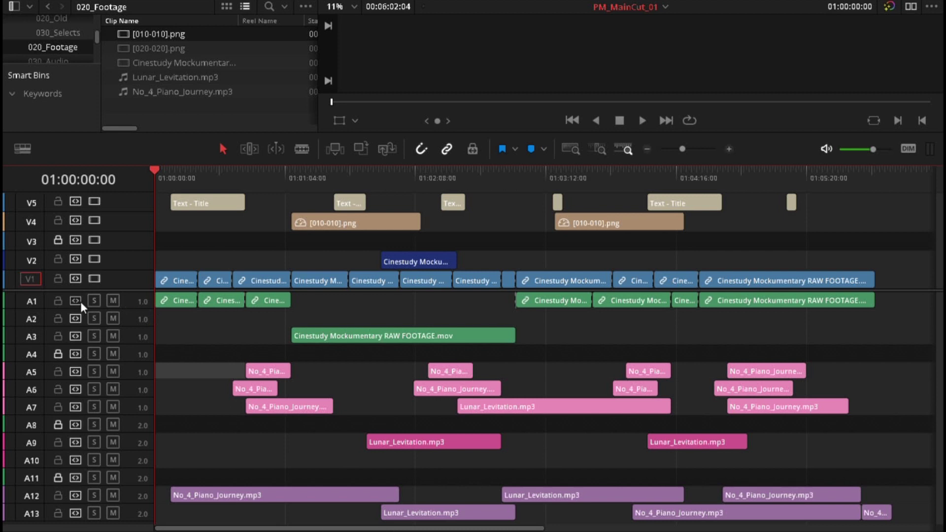
left_click(78, 302, "alt")
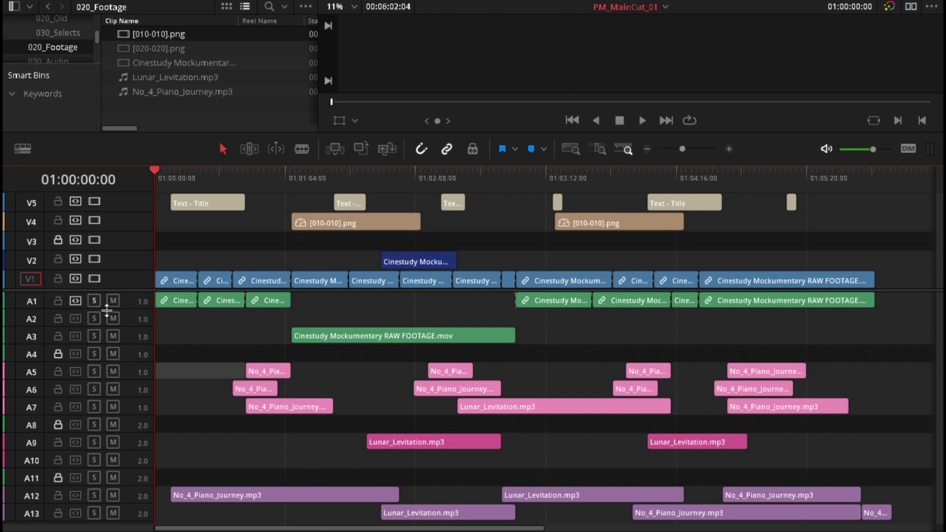
left_click(76, 301, "alt")
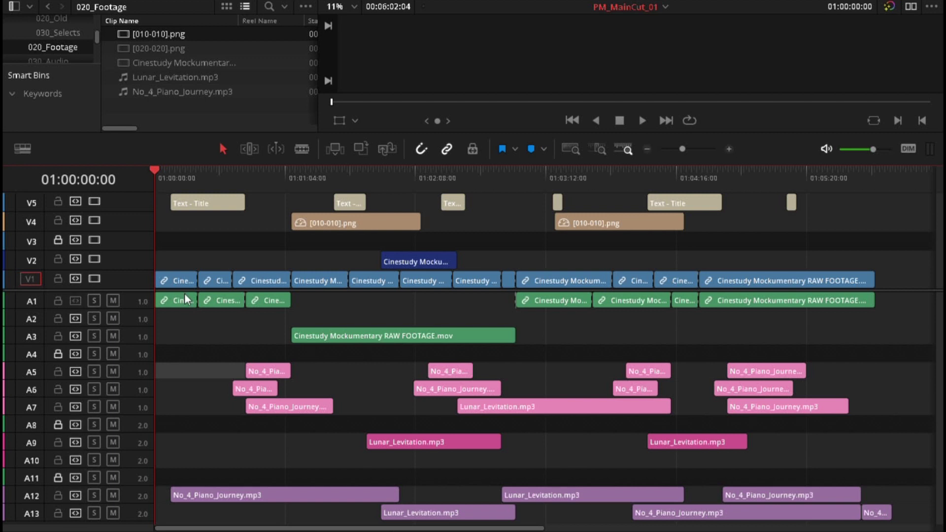
left_click(78, 303)
left_click(78, 303)
- Shift the V2 clip slightly later in the timeline and select its end edge in trim edit mode
mouse_move(426, 261)
left_mouse_down()
mouse_move(466, 261)
mouse_move(370, 266)
mouse_move(438, 270)
left_mouse_up()
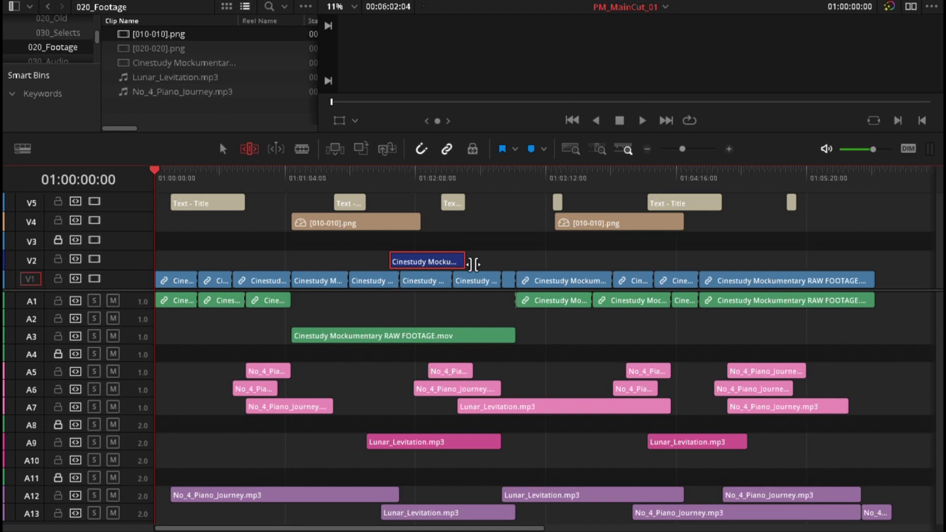
mouse_move(471, 264)
left_mouse_down()
mouse_move(444, 263)
mouse_move(466, 263)
left_mouse_up()
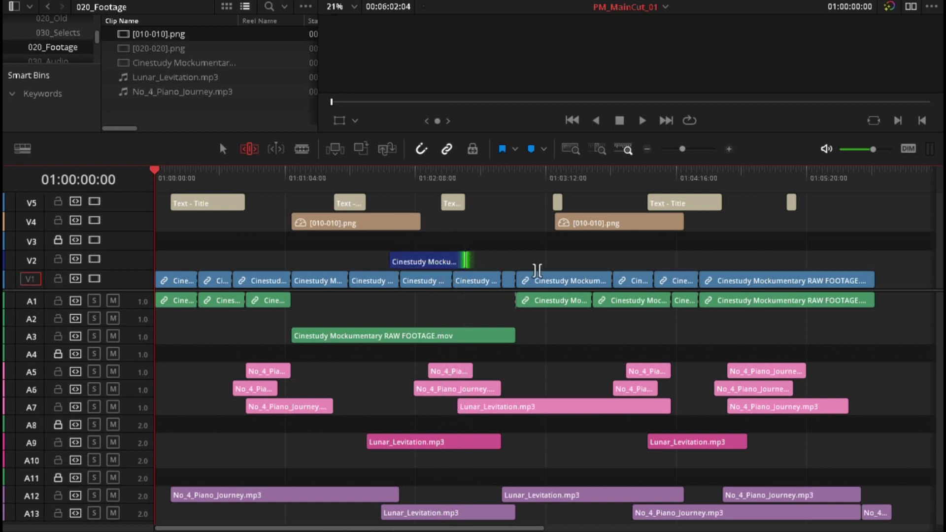
- Ripple trim the V1 cut beneath the second [010-010].png overlay, extending the outgoing clip's end and the incoming clip's start
mouse_move(616, 287)
left_mouse_down()
mouse_move(598, 288)
mouse_move(625, 277)
left_mouse_up()
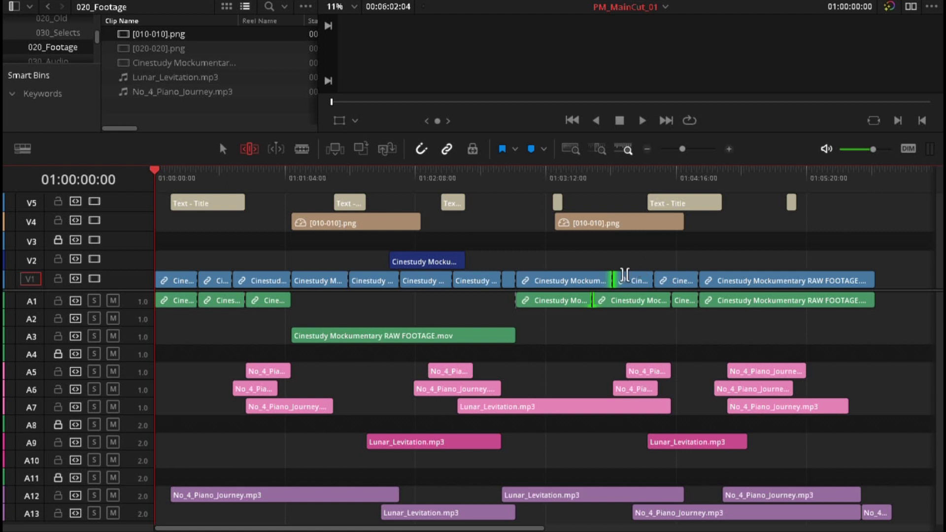
mouse_move(622, 284)
left_mouse_down()
mouse_move(582, 289)
mouse_move(614, 290)
mouse_move(587, 297)
mouse_move(615, 299)
mouse_move(628, 265)
mouse_move(621, 280)
left_mouse_up()
left_click_drag(613, 288, 619, 295)
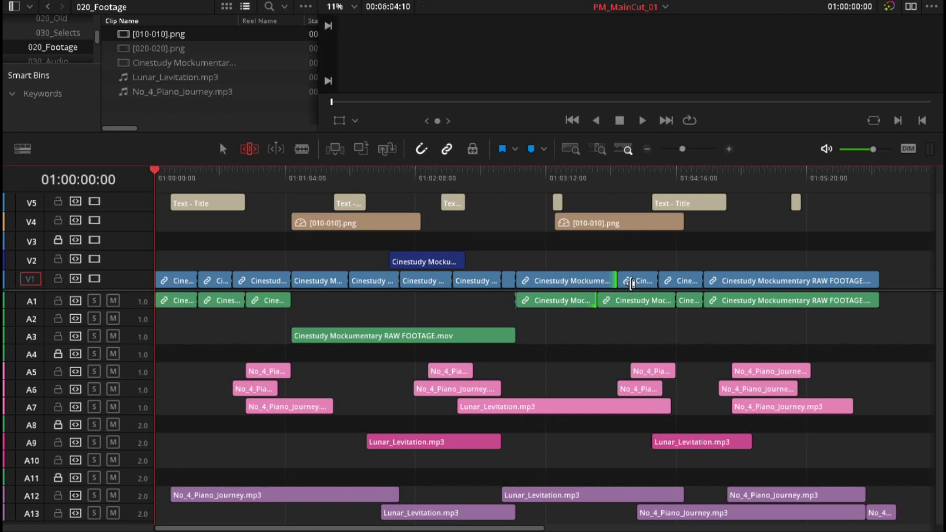
left_click(631, 282)
mouse_move(631, 282)
left_mouse_down()
mouse_move(644, 285)
mouse_move(628, 291)
left_mouse_up()
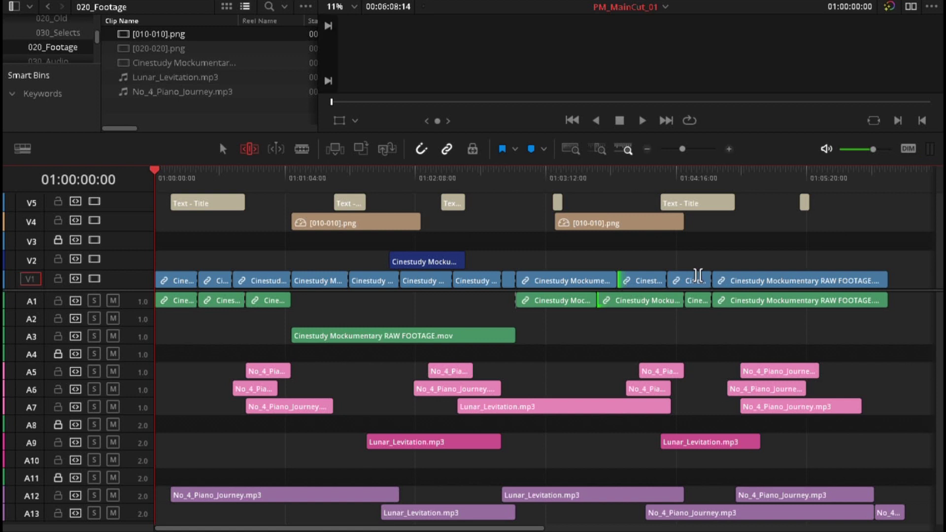
- Copy the last V1 clip with its linked audio and paste it at 01:07:49:05, past the end of the edit
left_click(739, 268)
key("ctrl+minus")
key("a")
left_click(494, 281)
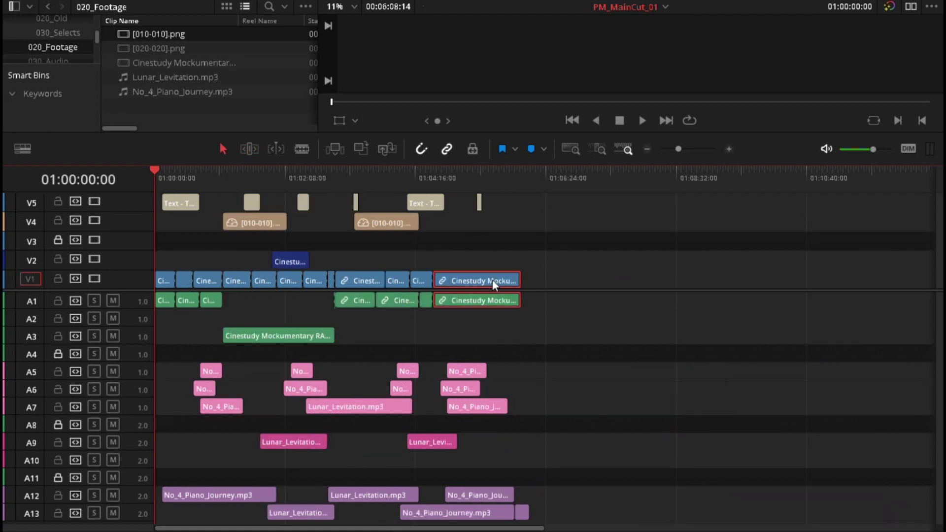
left_click(633, 178)
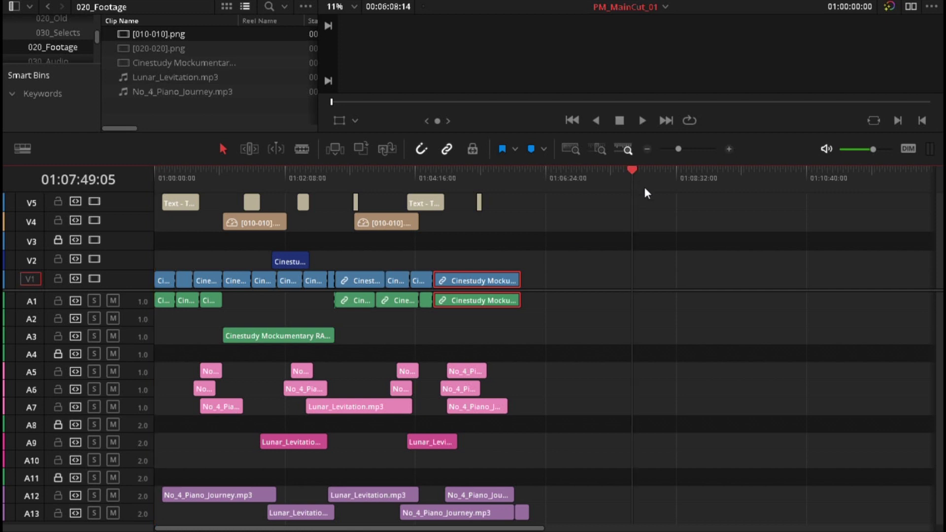
key("ctrl+v")
- Split the pasted clip and its linked audio at 01:08:32:20
left_click(707, 260)
left_click(677, 180)
key("ctrl+backslash")
key("ctrl+equal")
key("ctrl+equal")
- Shorten the end of the pasted clip's first half in selection mode, undo it, and ripple trim the same end to 01:08:11:09
left_click_drag(545, 288, 492, 296)
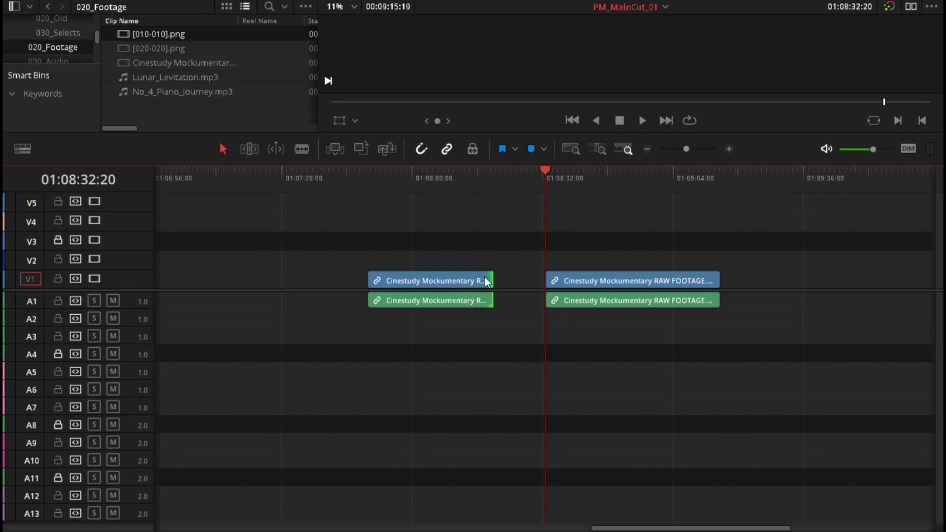
left_click(250, 149)
key("e")
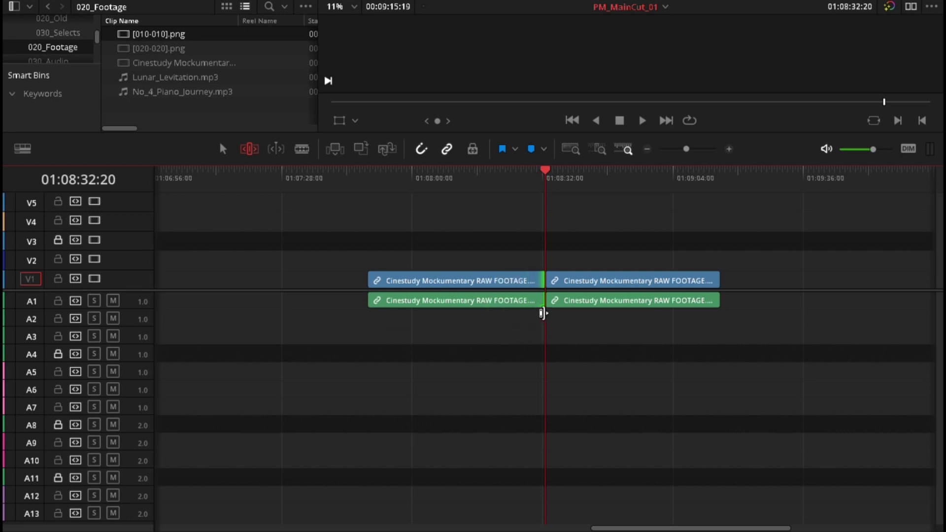
left_click_drag(543, 288, 456, 288)
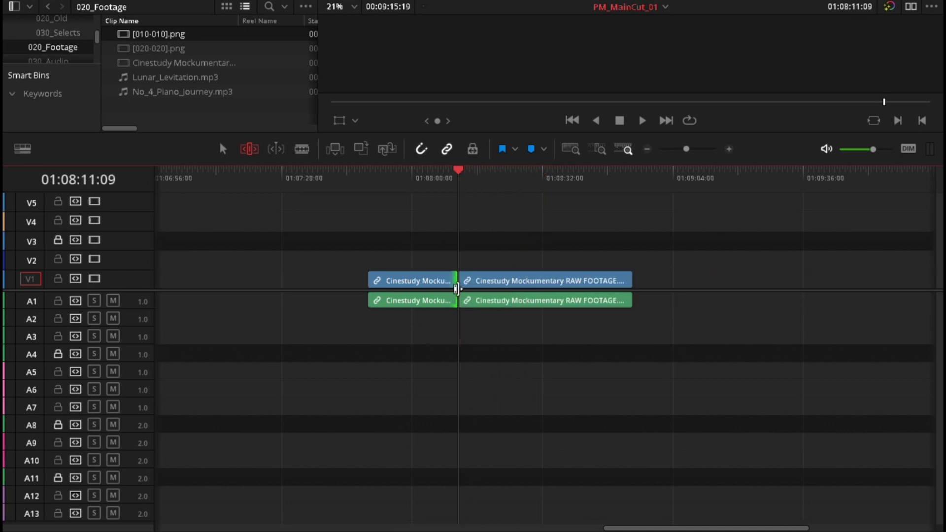
- Select the second half of the pasted clip and ripple trim its start to shorten it
left_click(528, 290)
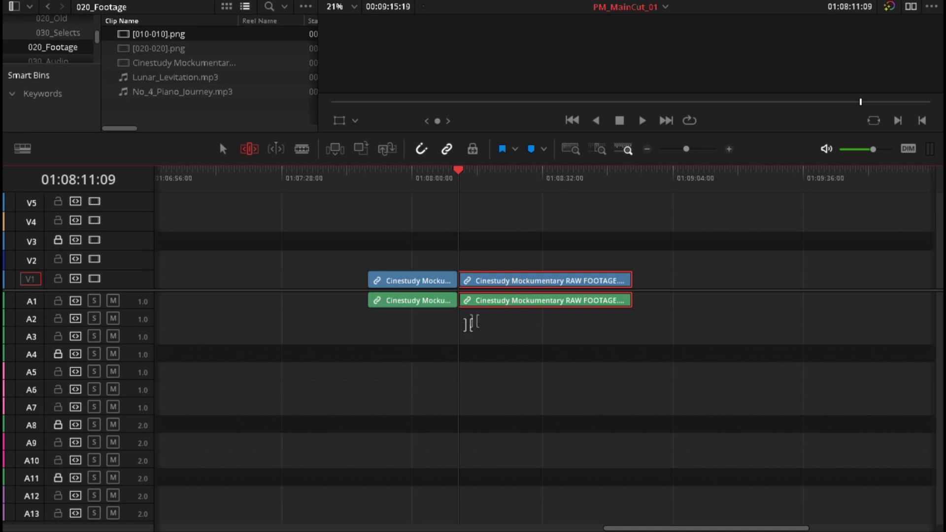
left_click_drag(471, 285, 602, 298)
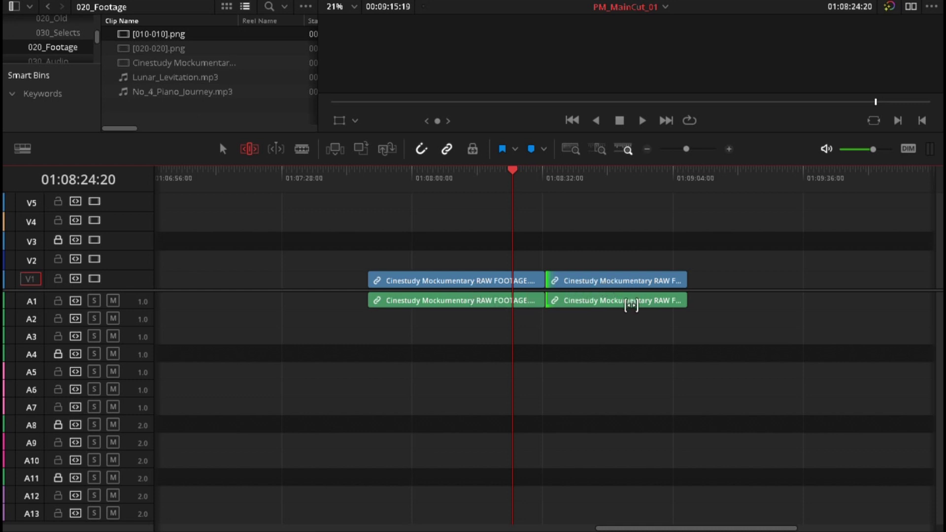
- Turn on dynamic trim mode and try slipping the second half of the pasted clip
left_click(275, 148)
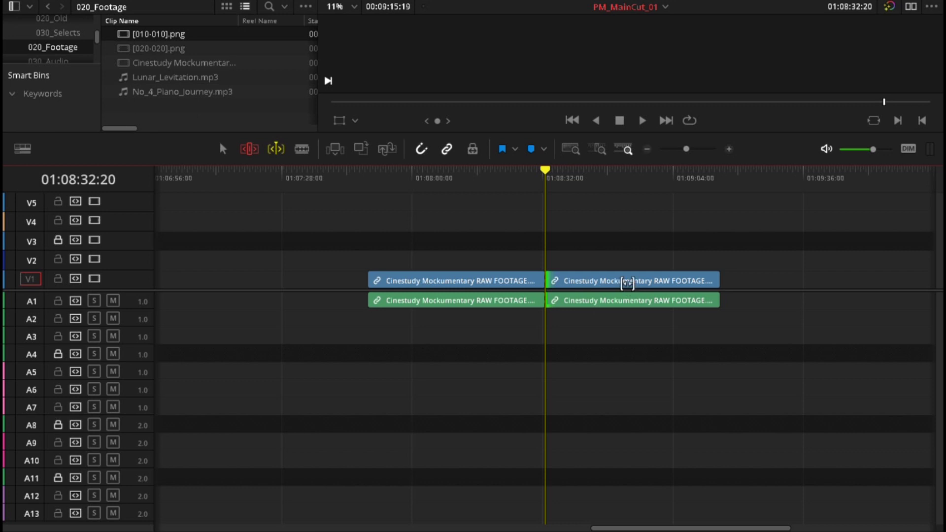
mouse_move(629, 290)
left_mouse_down()
mouse_move(650, 289)
mouse_move(605, 289)
mouse_move(597, 302)
mouse_move(634, 299)
mouse_move(633, 284)
left_mouse_up()
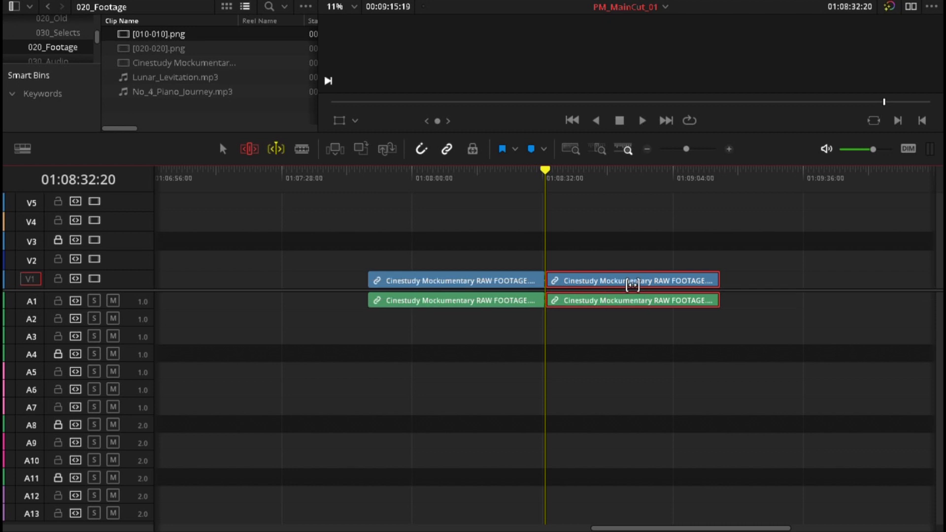
left_click_drag(633, 285, 597, 293)
mouse_move(652, 299)
left_mouse_down()
mouse_move(719, 299)
mouse_move(633, 297)
left_mouse_up()
- Cut the second half of the pasted clip with the blade at 01:08:46:15 and split it again at 01:08:55:14
key("b")
left_click(602, 298)
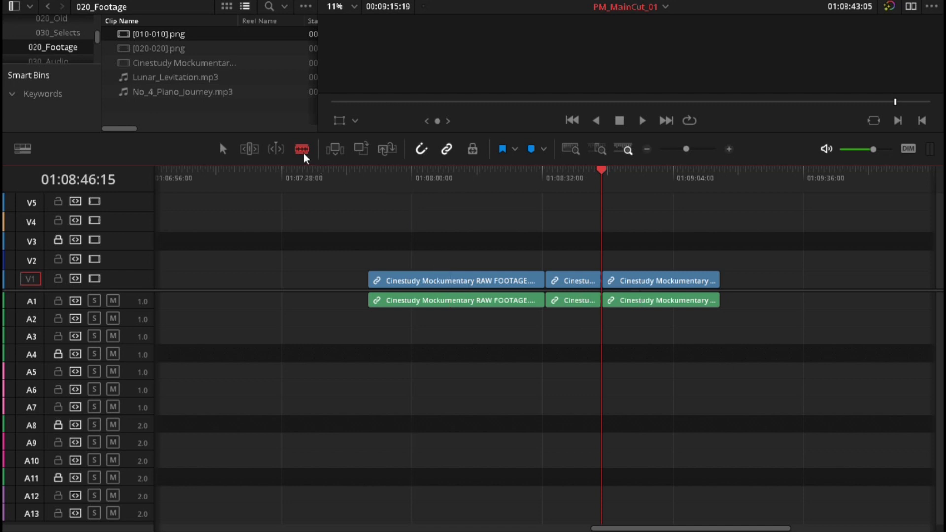
left_click(222, 153)
left_click_drag(621, 173, 638, 169)
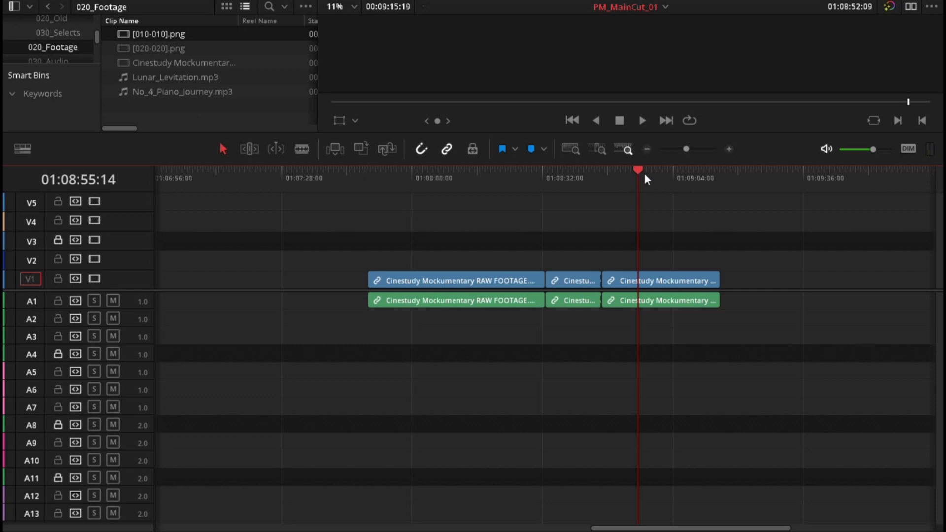
key("ctrl+b")
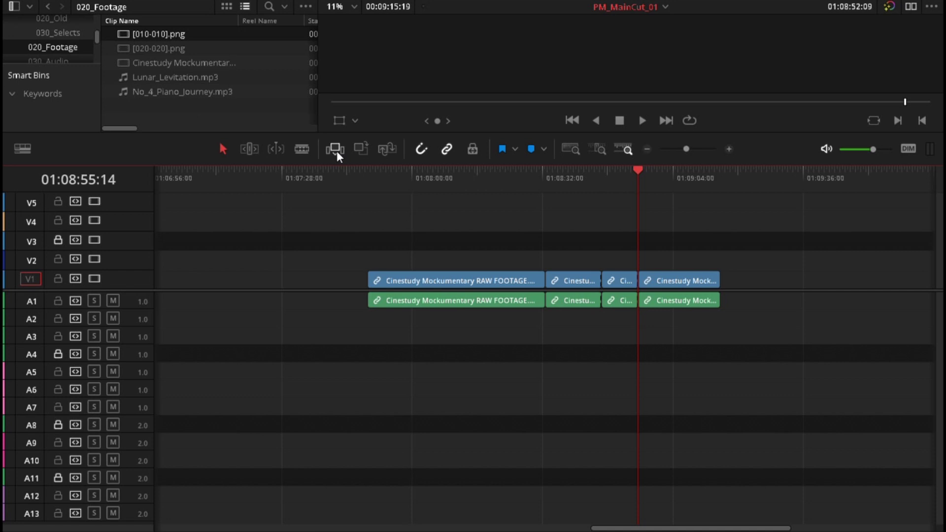
- Insert a marked section of Cinestudy Mockumentary RAW FOOTAGE.mov into V1 and A1 at 01:08:32:20, and undo the insert
left_click(555, 182)
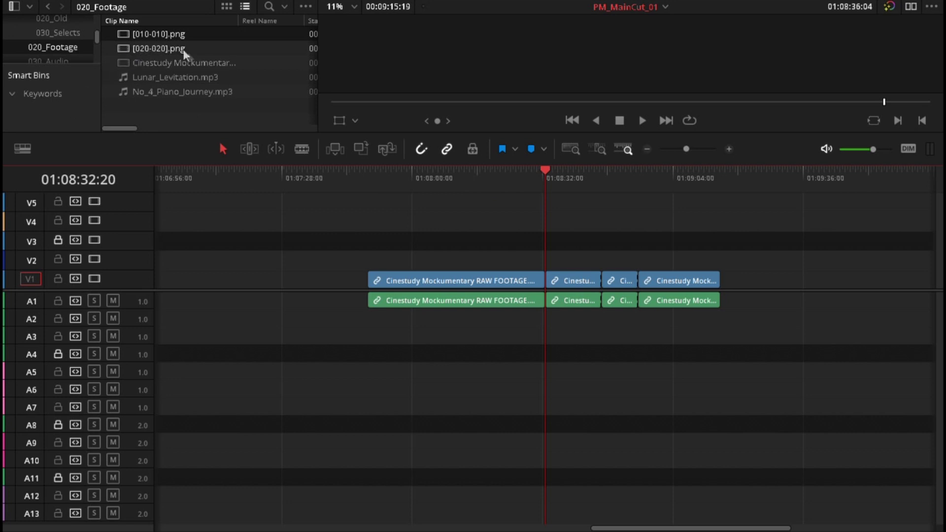
double_click(126, 62)
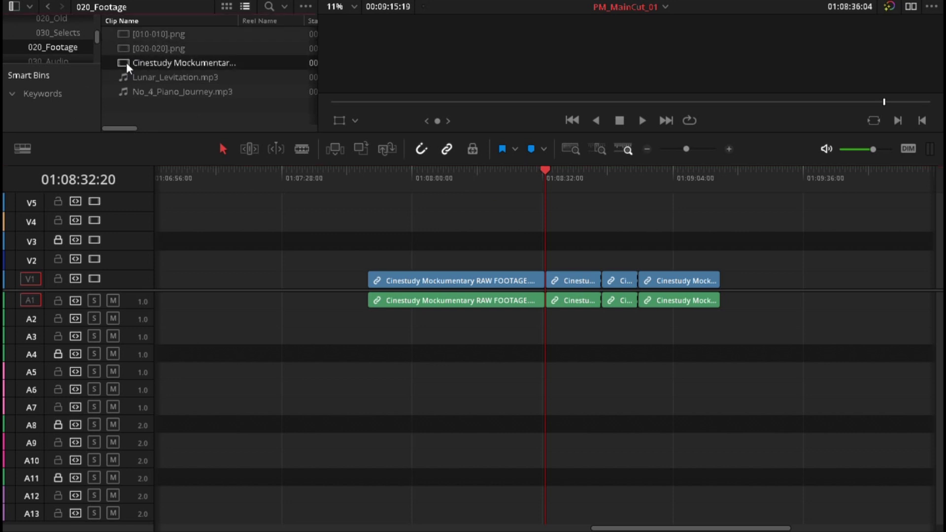
left_click(442, 102)
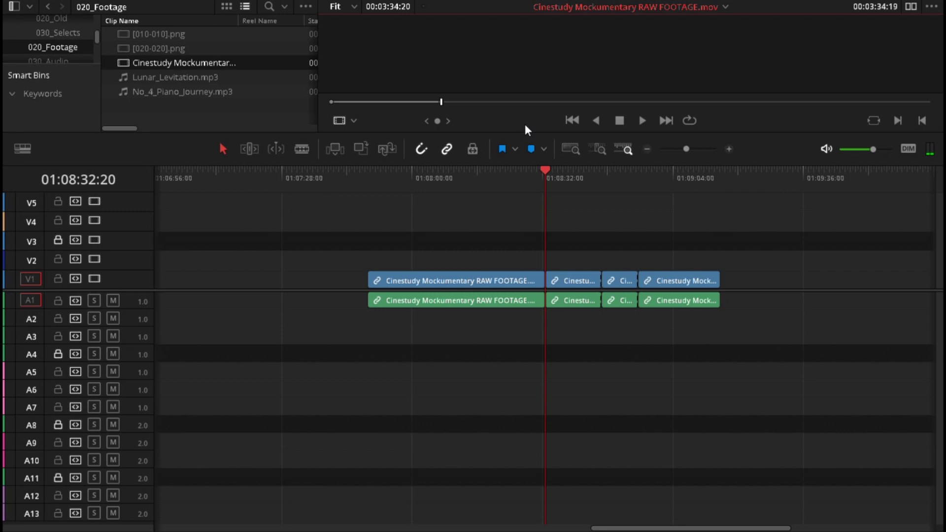
left_click(351, 102)
left_click(337, 151)
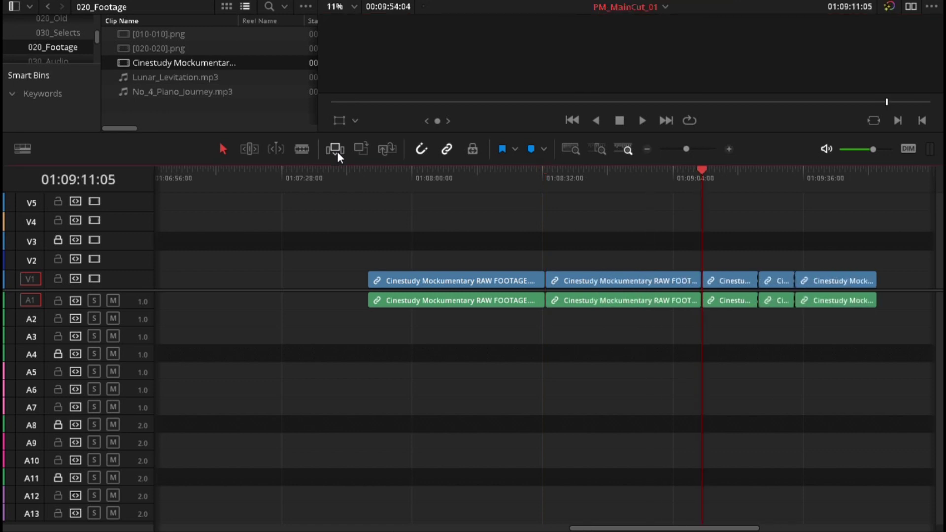
key("ctrl+z")
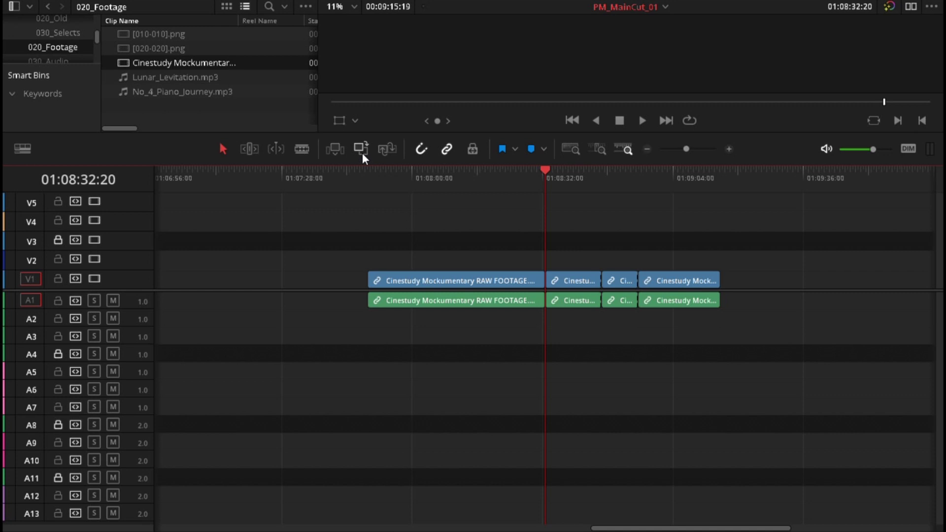
- Overwrite the marked footage section onto V2 and A2 at 01:08:32:20, undo it, and set the destination back to V1 and A1
left_click(362, 153)
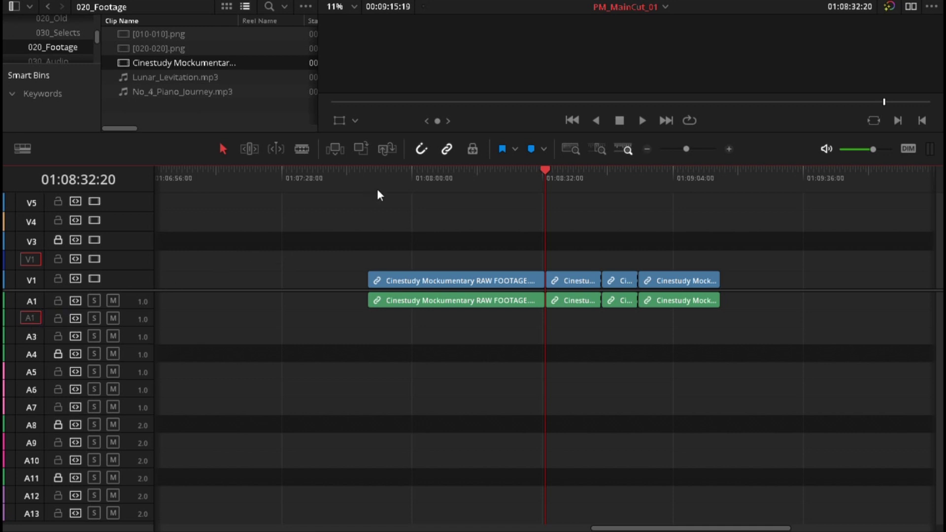
left_click(362, 147)
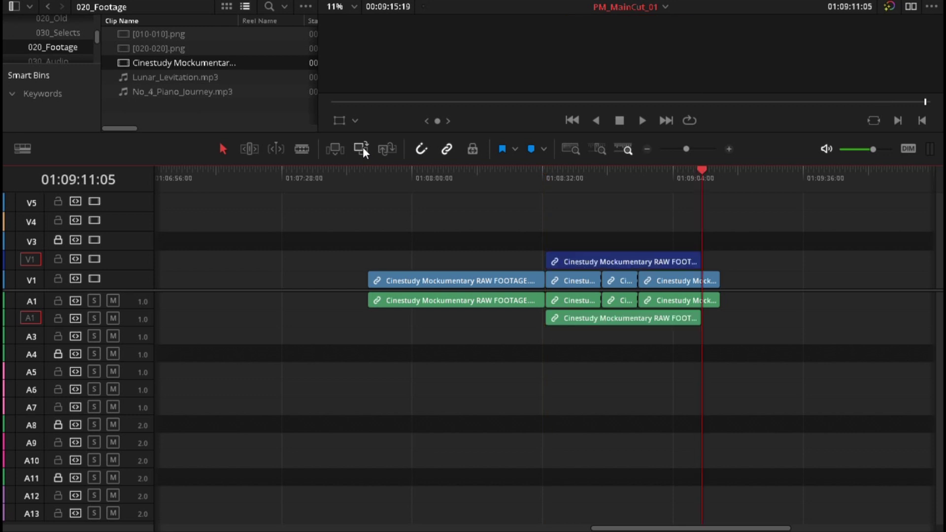
key("ctrl+z")
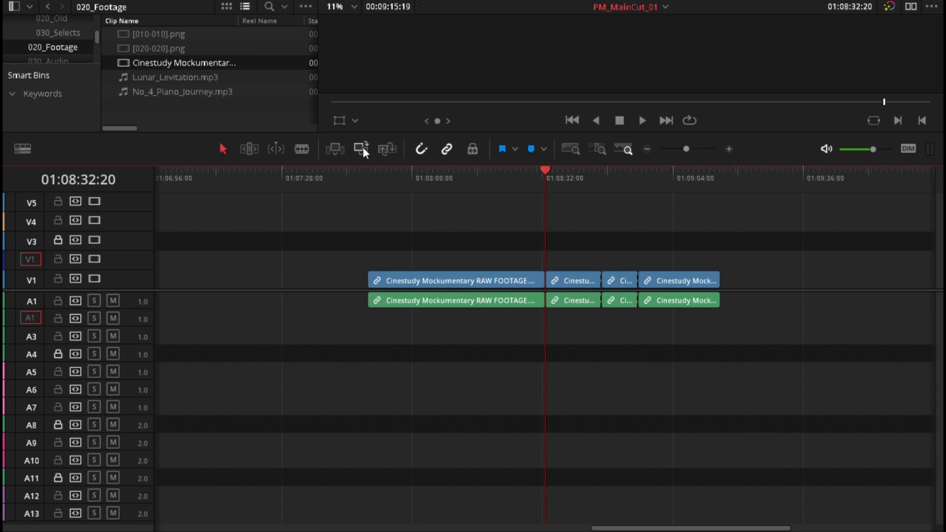
left_click(31, 279)
left_click(30, 301)
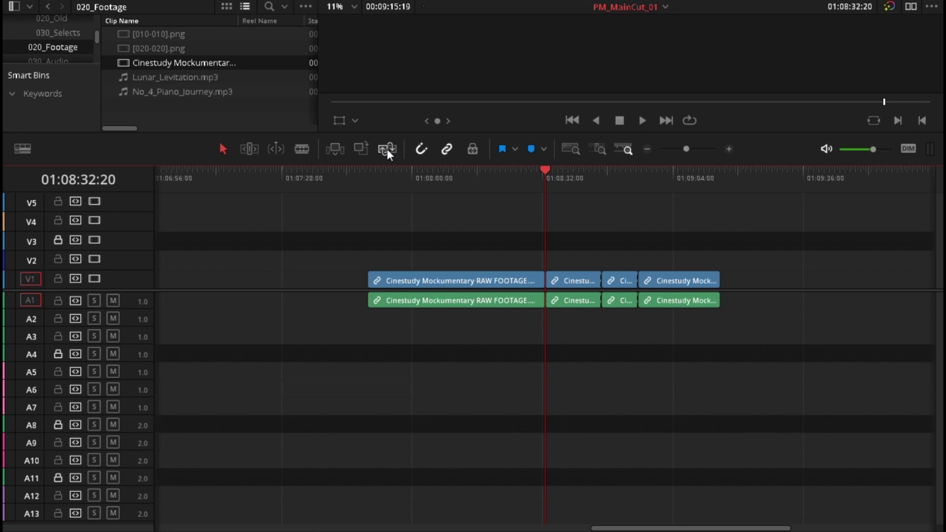
- Place the playhead at 01:08:40:00 and, with linked selection off, try moving only the video part of the second clip
mouse_move(601, 173)
left_mouse_down()
mouse_move(581, 178)
mouse_move(611, 171)
mouse_move(595, 173)
left_mouse_up()
left_click(446, 149)
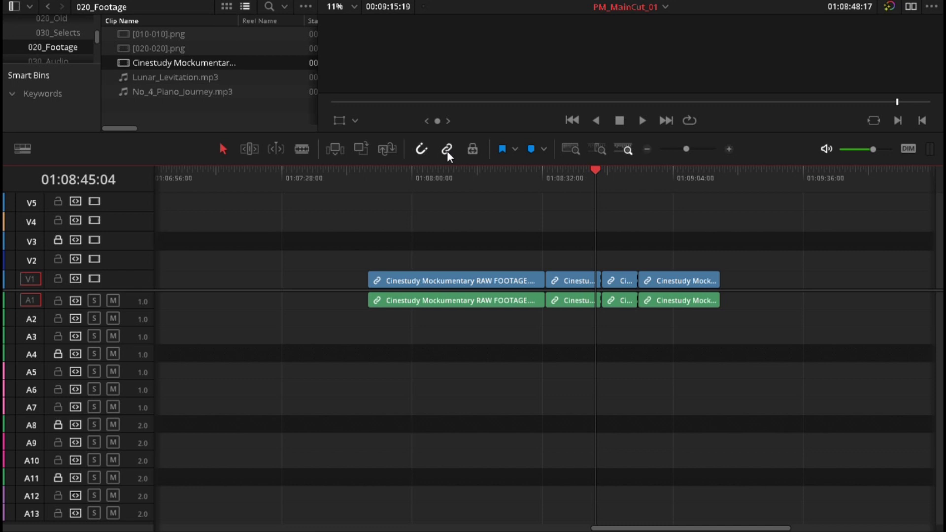
left_click(574, 172)
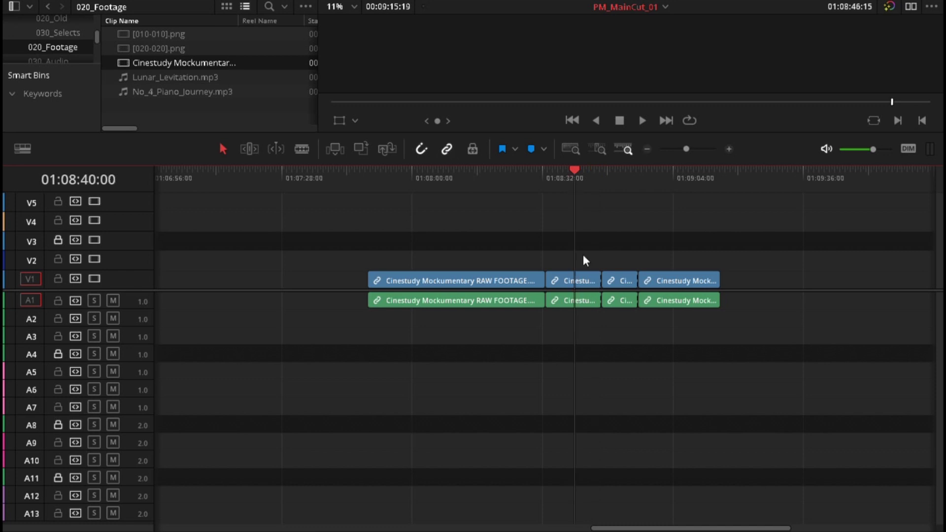
left_click(446, 152)
left_click_drag(578, 278, 625, 265)
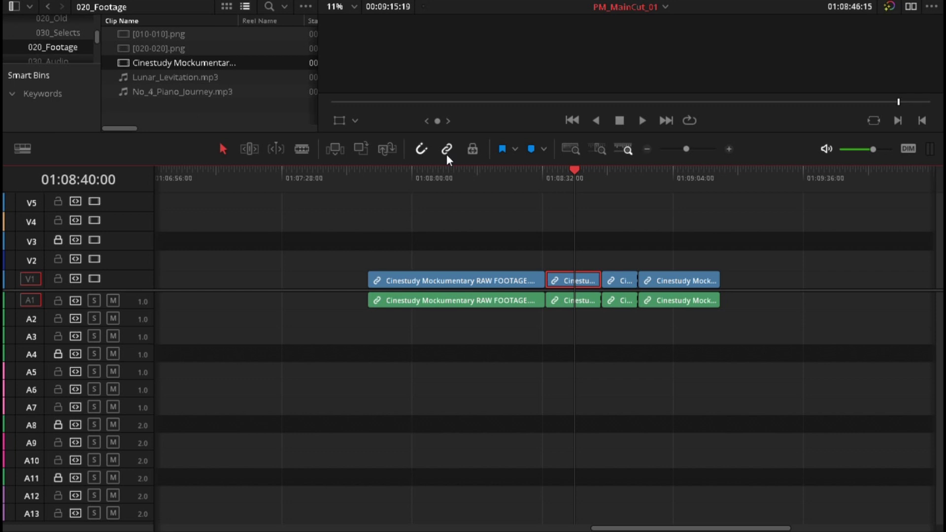
- Lock clip positions on every track except V1, try moving the first clip's video 17:11 earlier, and undo the move
left_click(473, 149)
left_click(476, 279)
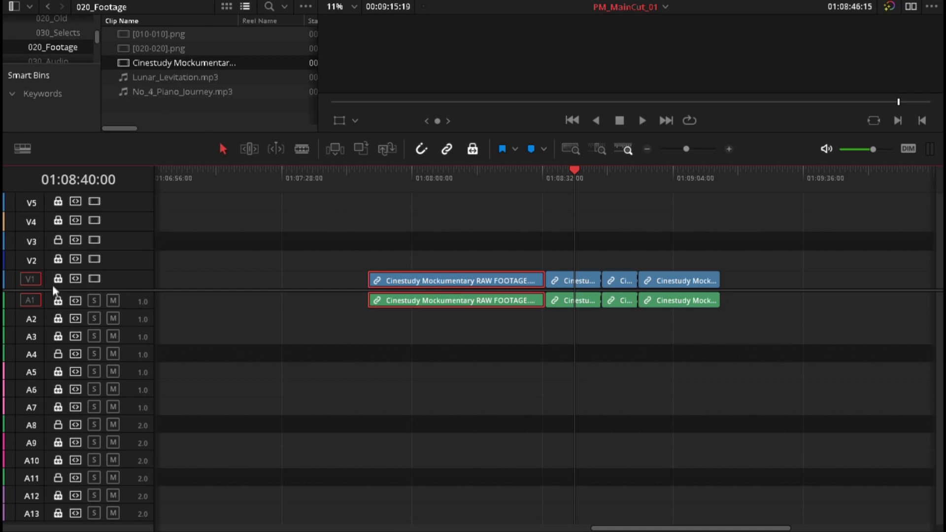
left_click_drag(448, 302, 377, 304)
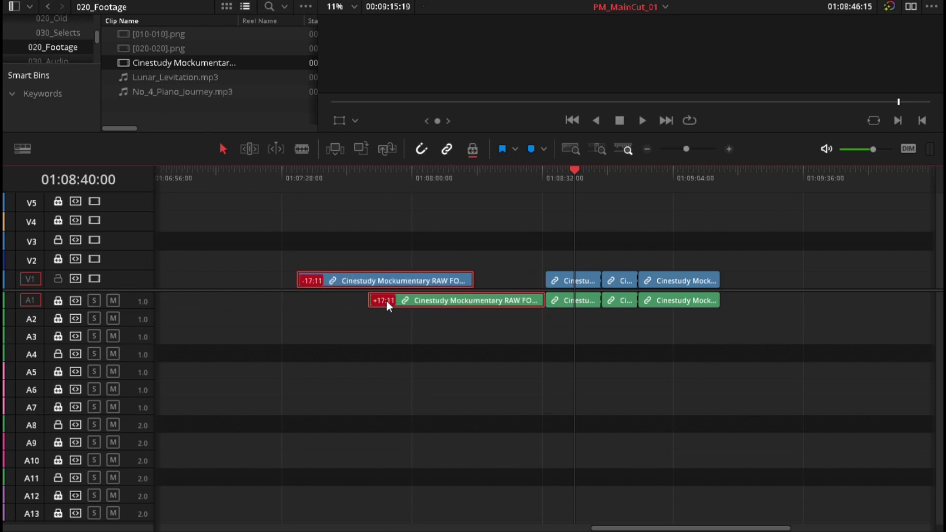
key("ctrl+z")
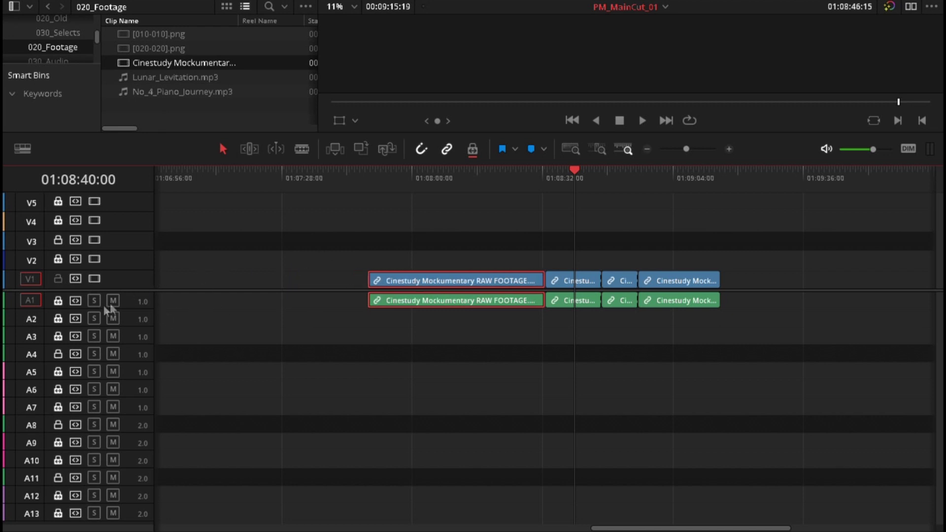
- Lock track V1, turn off the timeline position lock, and undo the V1 lock
left_click(58, 278)
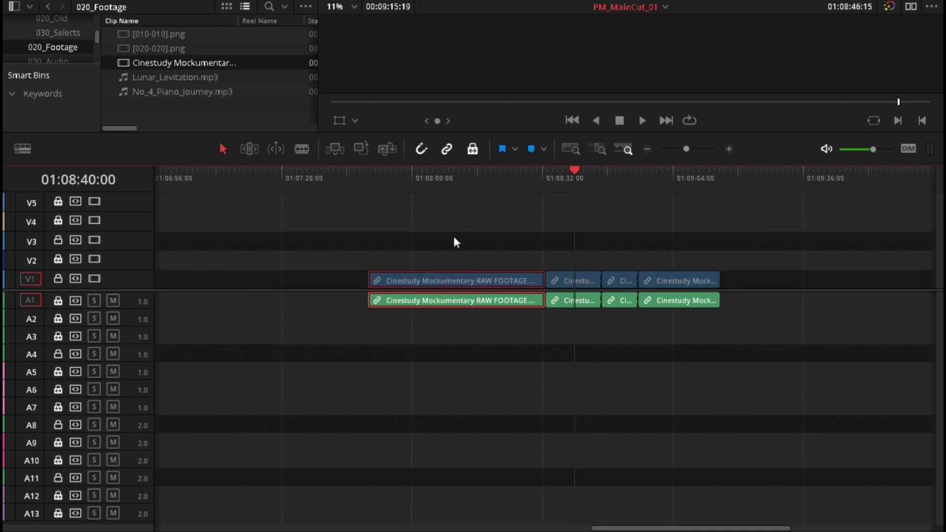
left_click(472, 149)
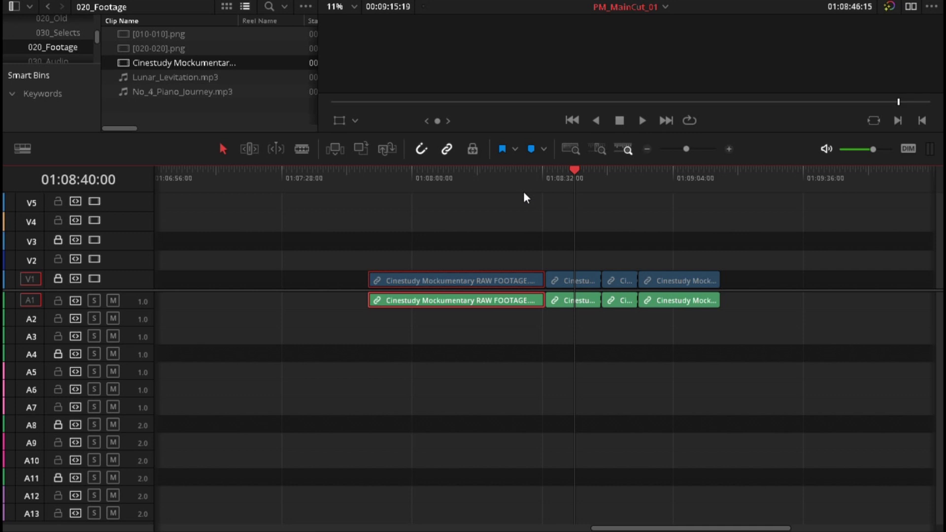
key("ctrl+z")
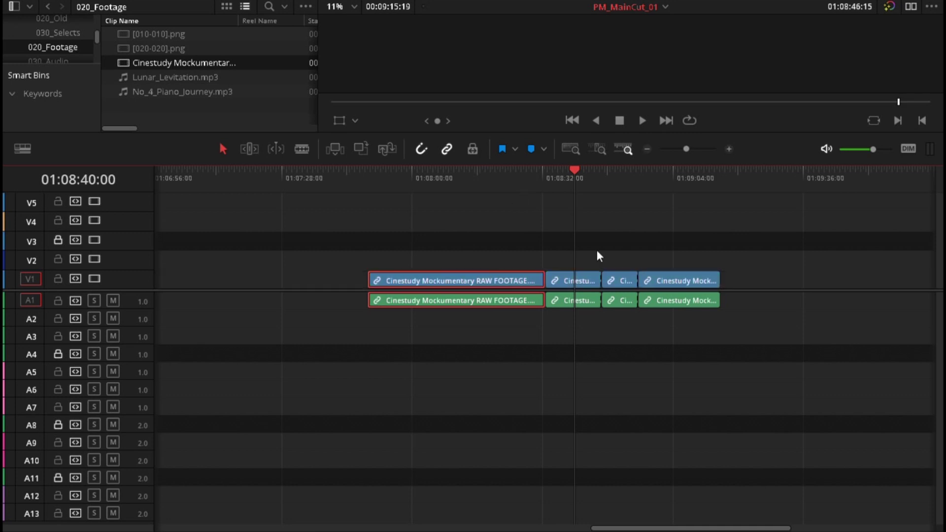
- Add a blue marker to the second clip at 01:08:40:00 and temporarily enlarge track V1 to check it
left_click(601, 248)
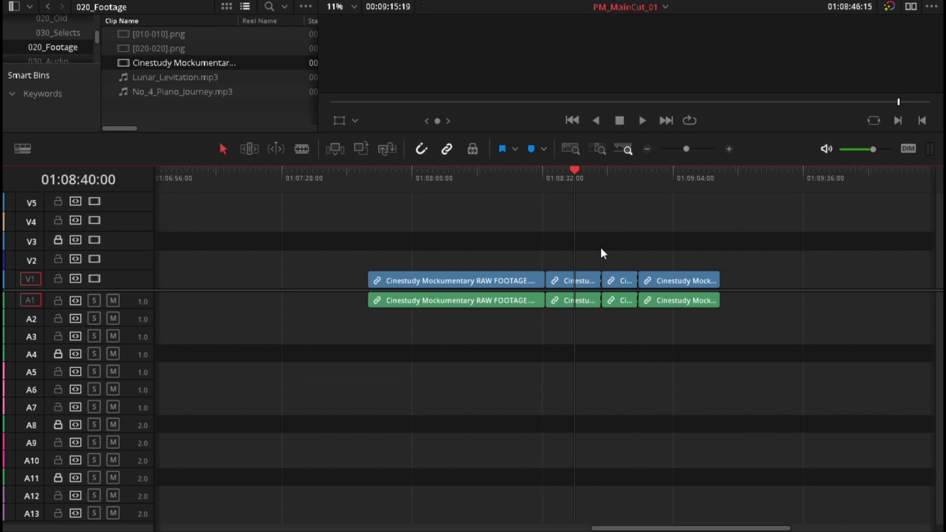
left_click(584, 281)
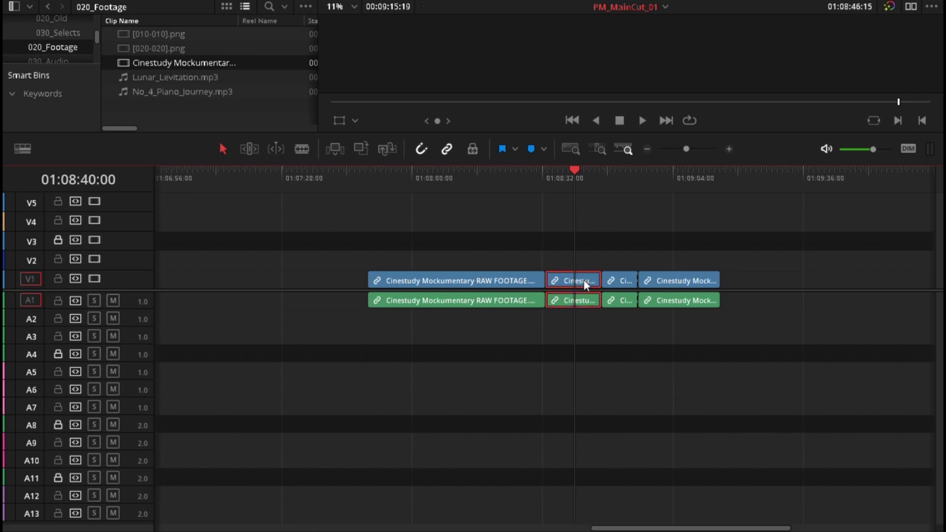
left_click(531, 149)
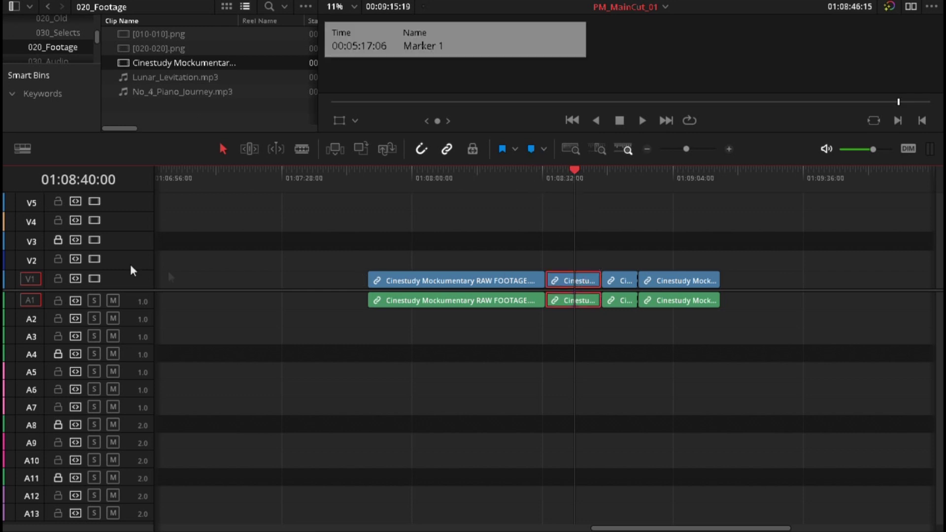
left_click_drag(144, 269, 147, 262)
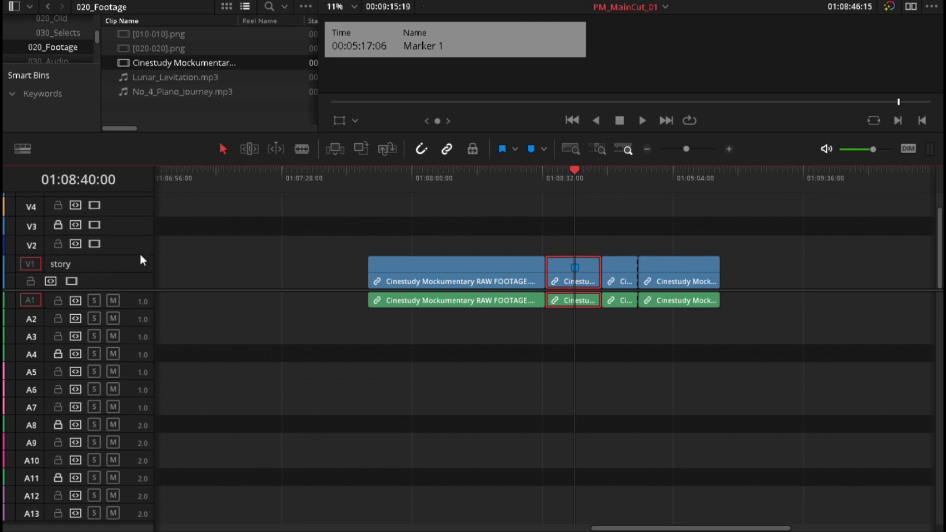
left_click_drag(152, 261, 153, 276)
- Deselect the clip and add a blue marker to the timeline ruler at 01:08:40:00
left_click(605, 220)
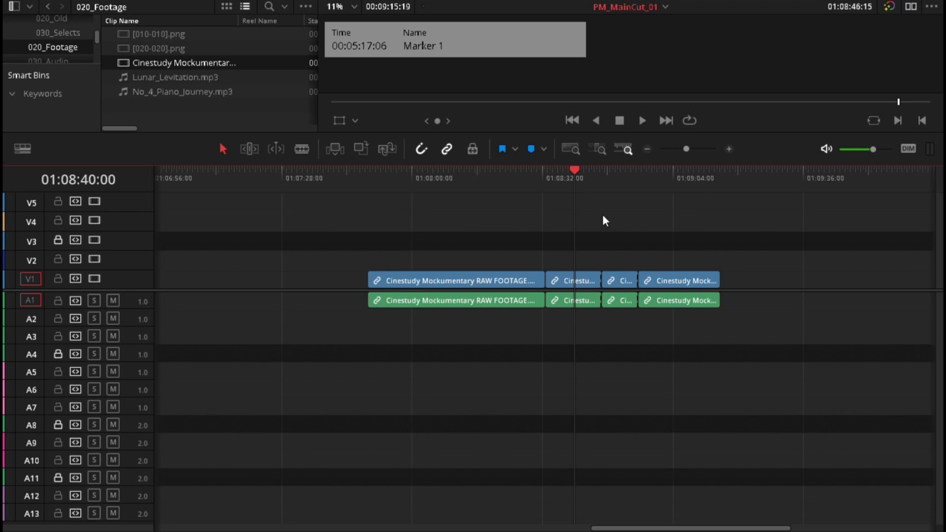
left_click(534, 147)
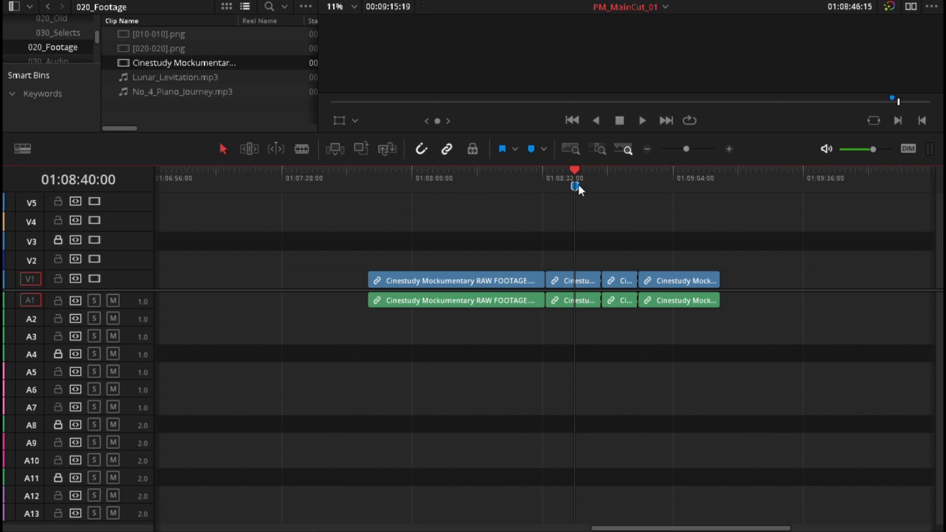